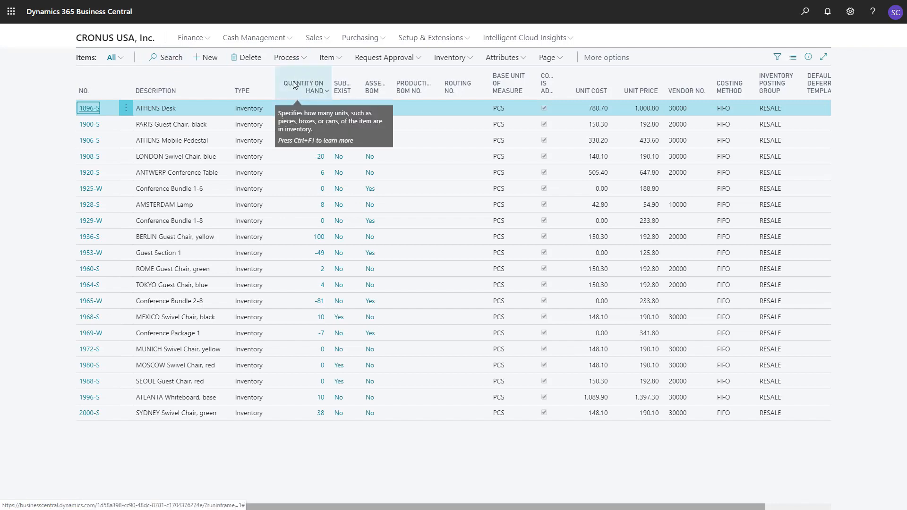
Filter the item list to the ATHENS Desk's Quantity on Hand value, and remove that filter again
left_click(327, 92)
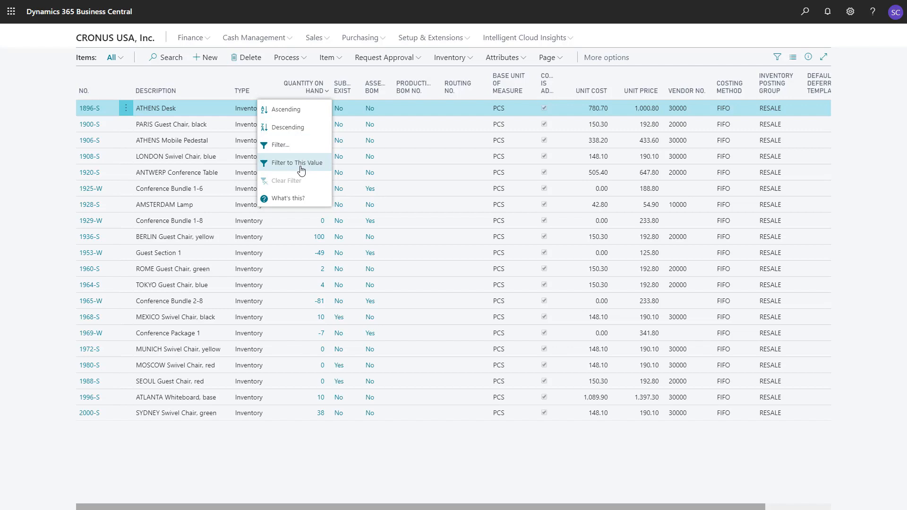
left_click(301, 163)
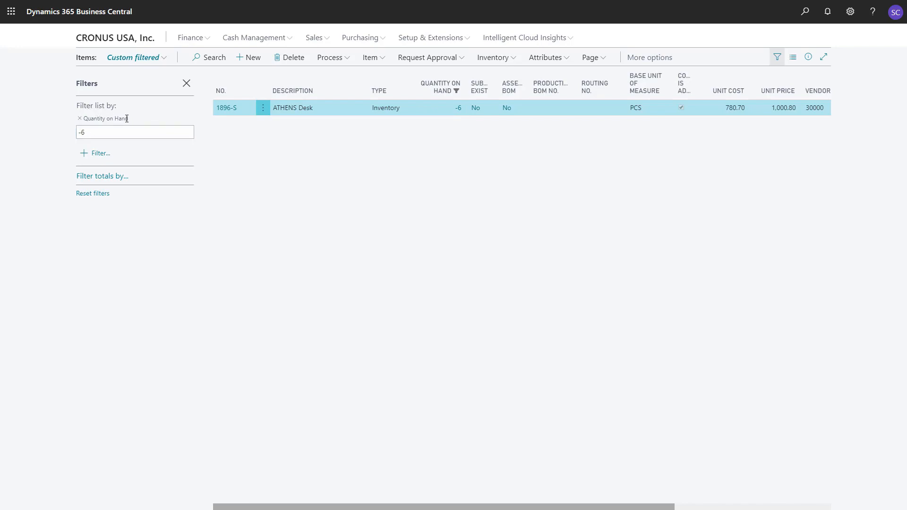
left_click(80, 119)
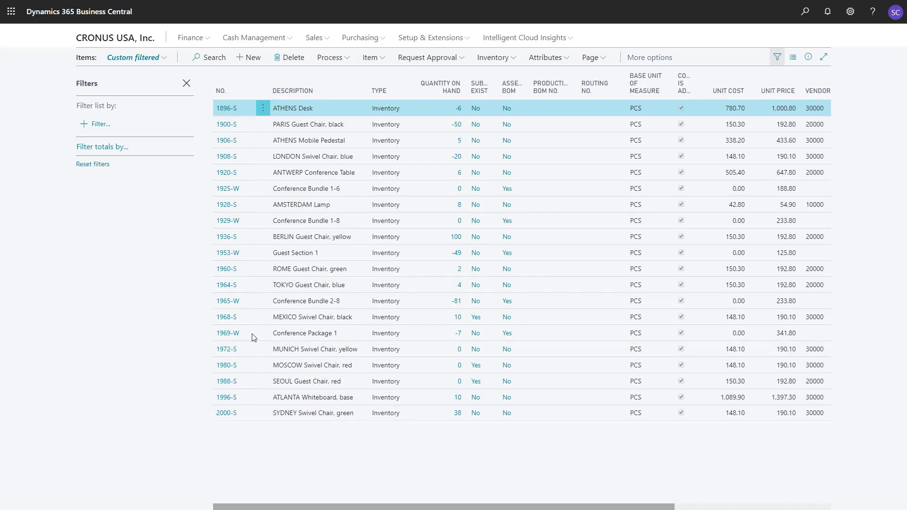
Filter the item list to items with a Quantity on Hand of exactly 10
left_click(464, 91)
left_click(435, 143)
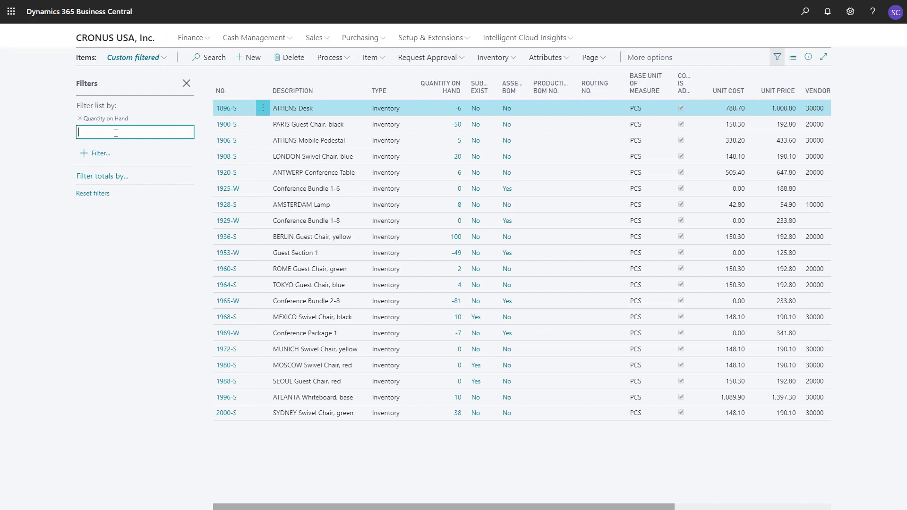
type("10")
key("Tab")
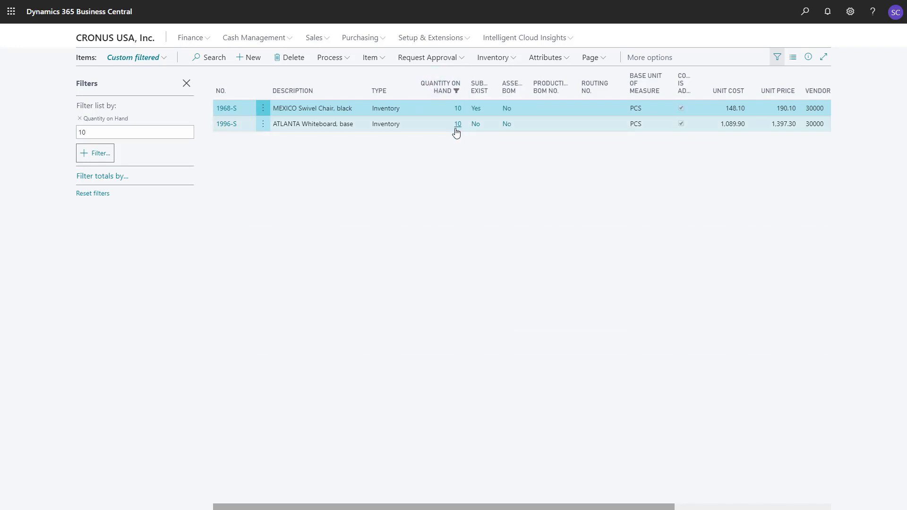
Reset the current filter and filter the item list by a Quantity on Hand of >10
left_click(80, 194)
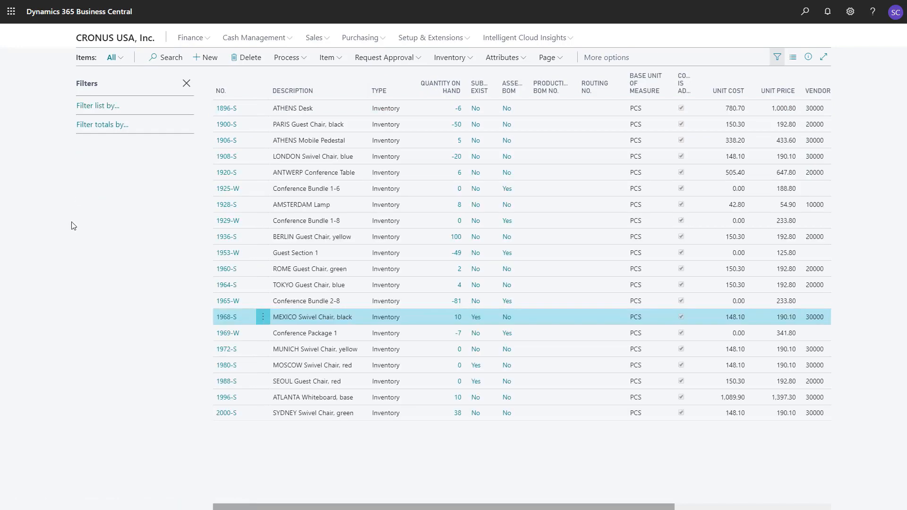
left_click(187, 84)
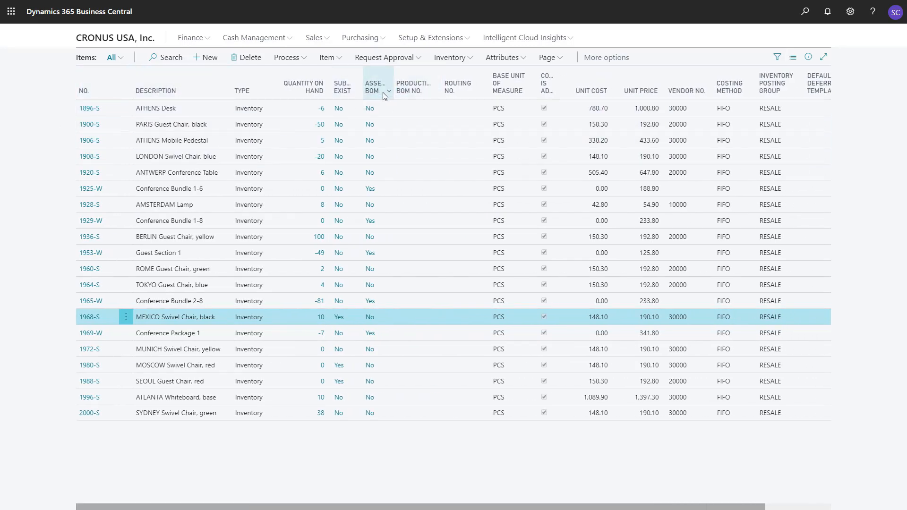
left_click(327, 90)
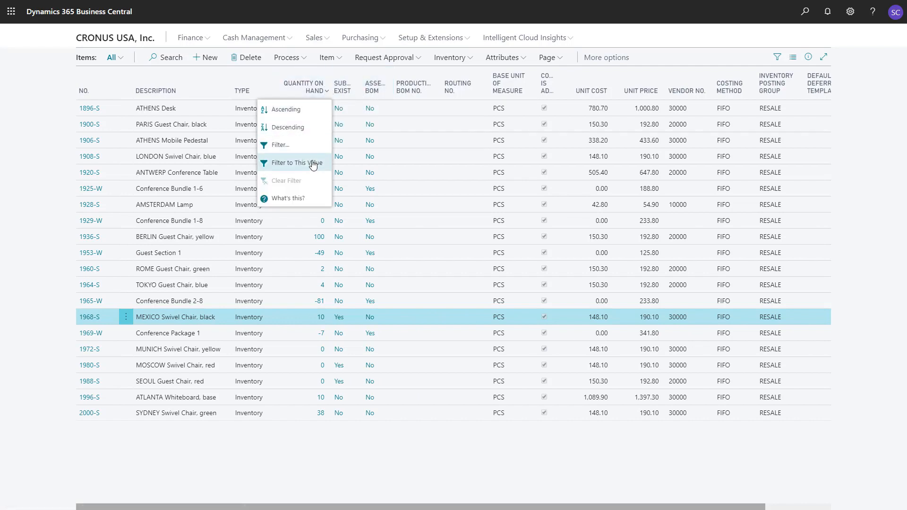
left_click(874, 118)
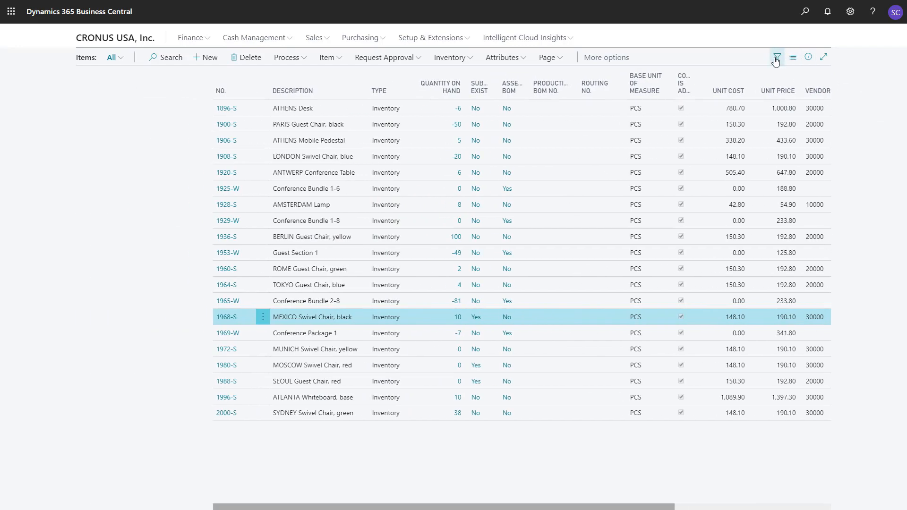
left_click(775, 58)
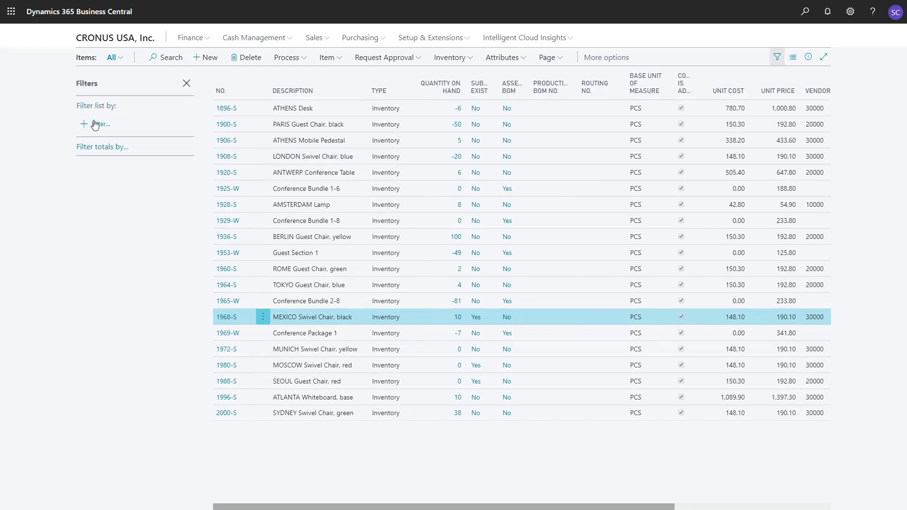
left_click(94, 124)
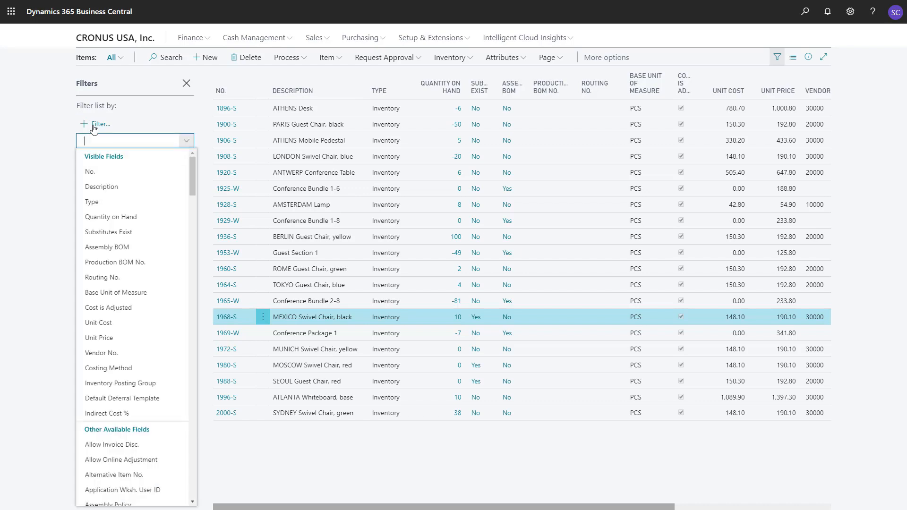
left_click(105, 217)
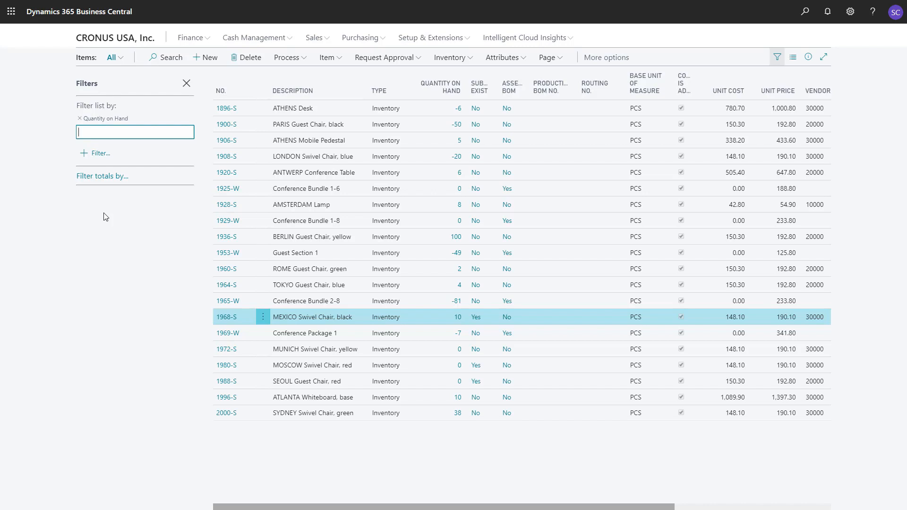
type("> 10")
key("Tab")
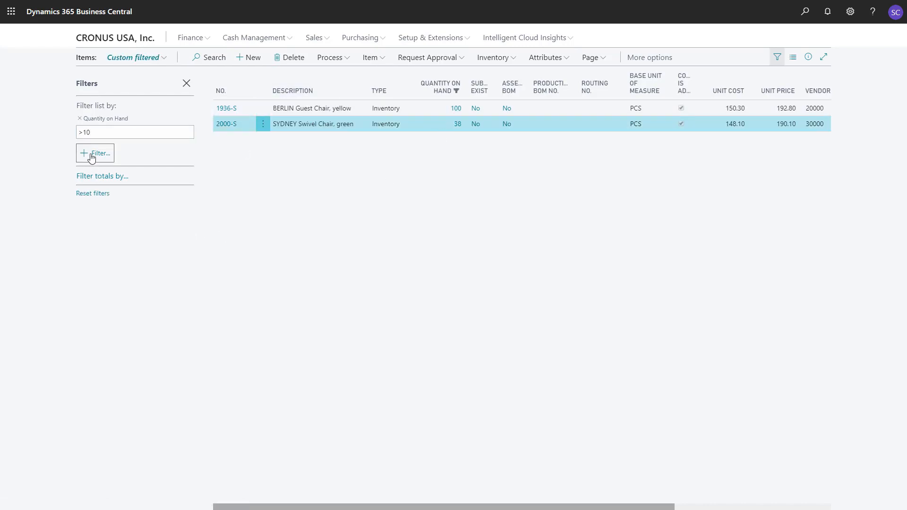
Change the Quantity on Hand filter to >4
left_click(98, 133)
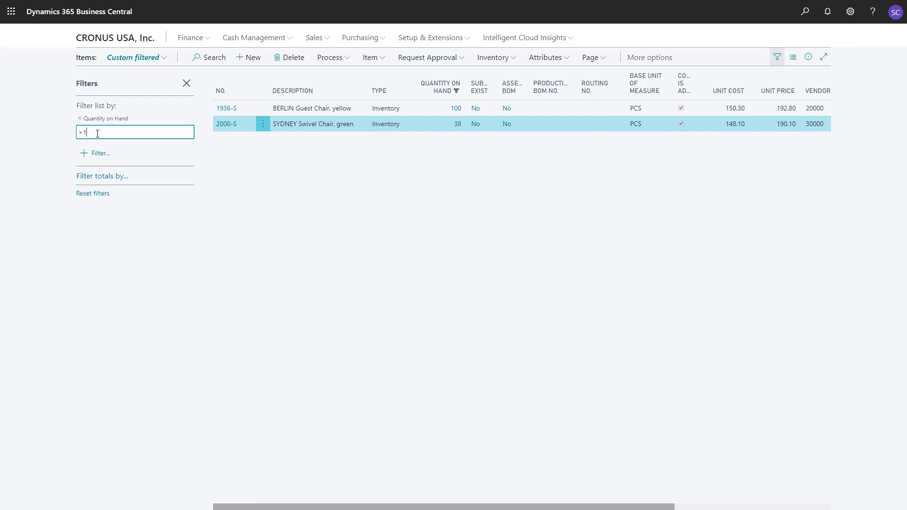
key("BackSpace")
type("4")
key("Tab")
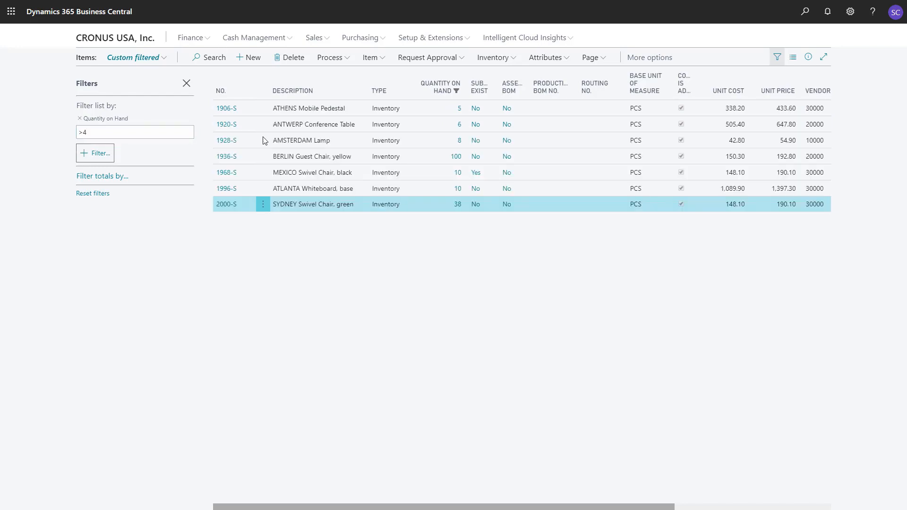
Replace the Quantity on Hand filter with 5|8|4 to match any of the three quantities
key("shift+Tab")
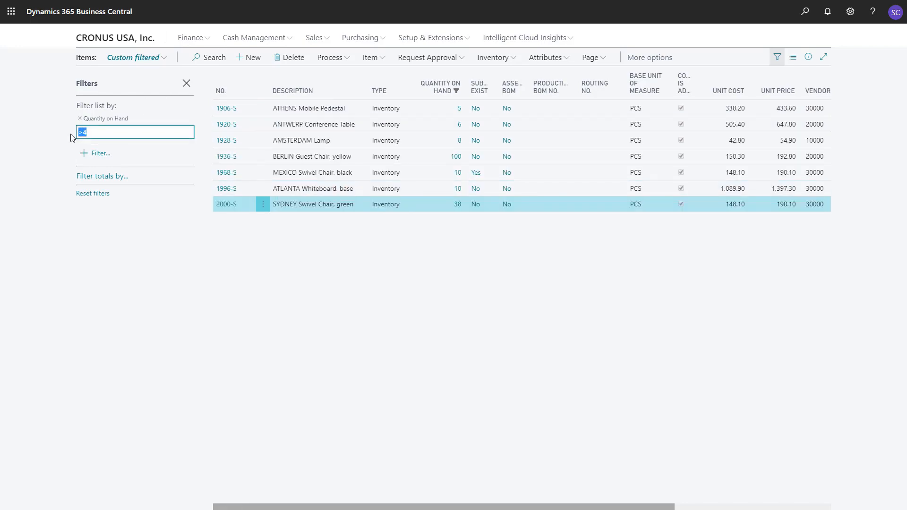
key("BackSpace")
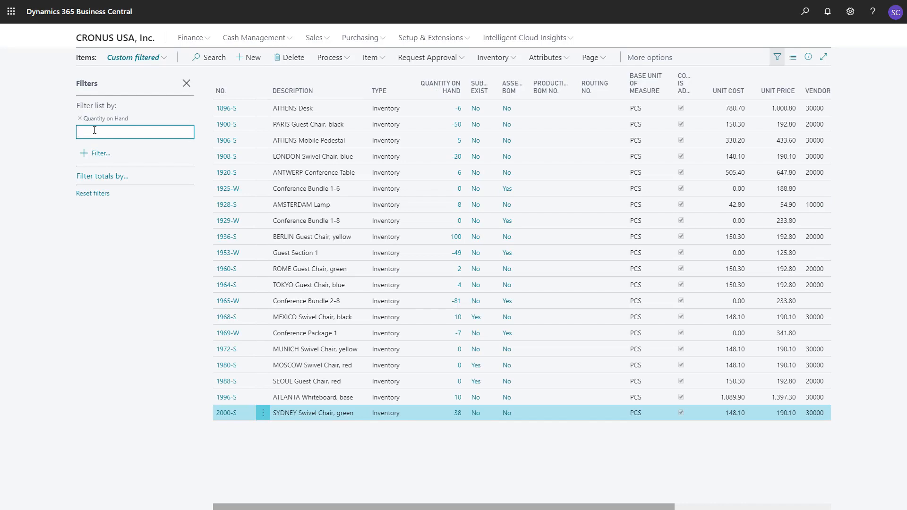
type("5|8|4")
key("Tab")
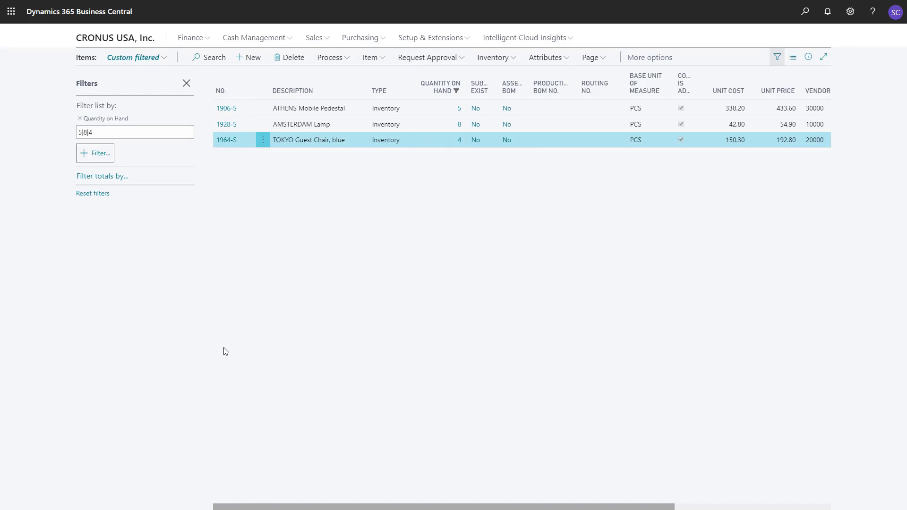
Replace the Quantity on Hand filter with the range 5..20
left_click_drag(105, 132, 70, 137)
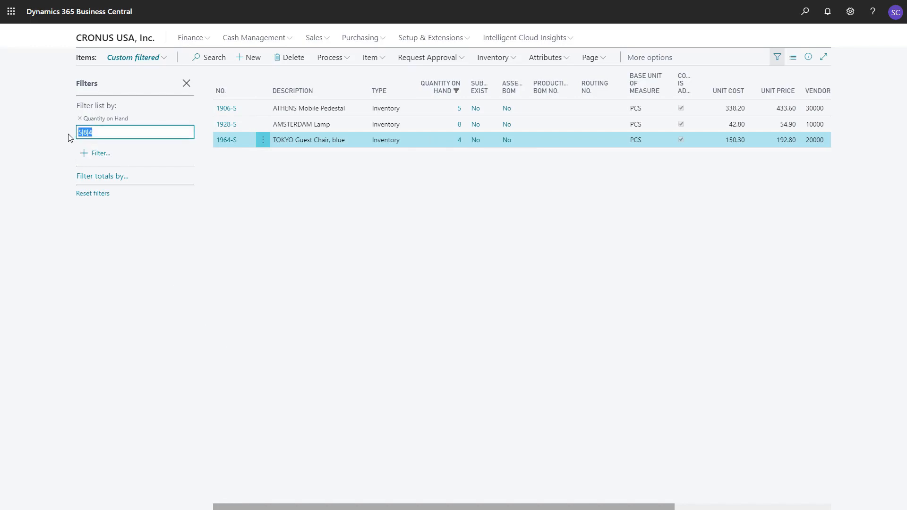
key("BackSpace")
key("Tab")
left_click(89, 132)
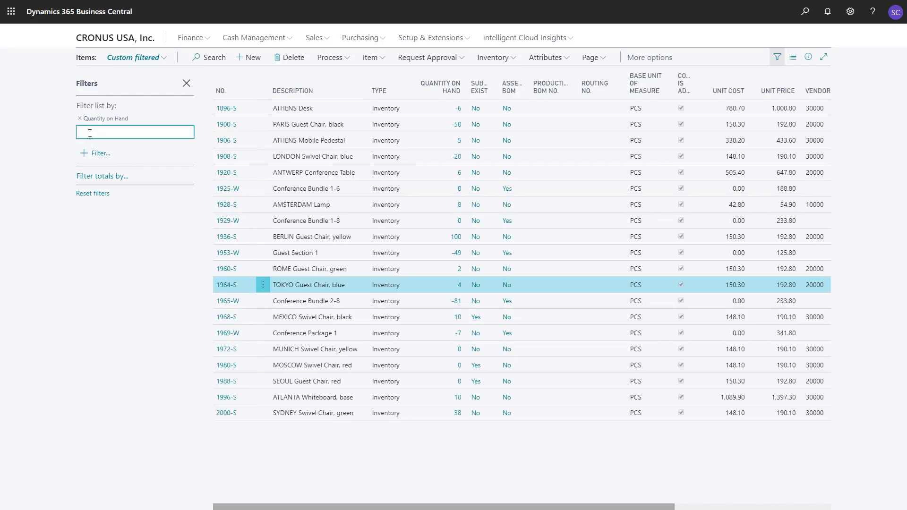
type("5..20")
left_click_drag(85, 133, 83, 135)
key("Tab")
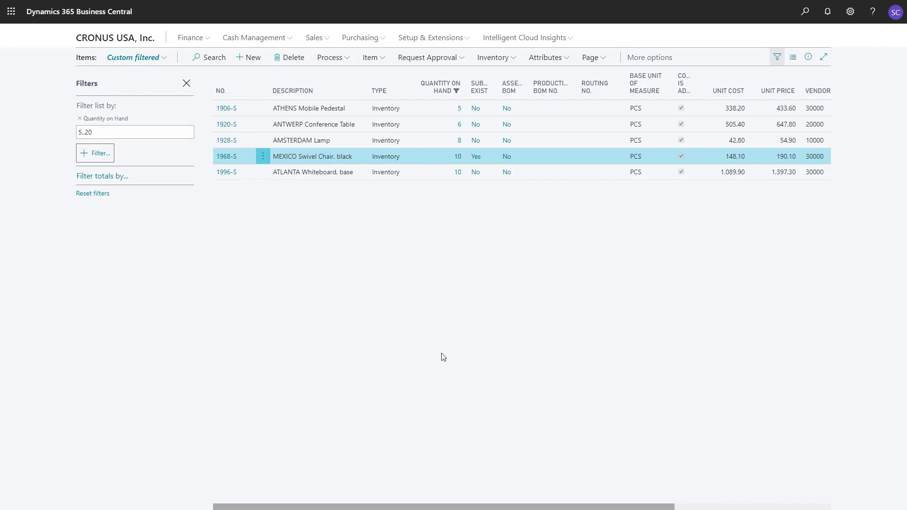
Reset the item filters and add a new Quantity on Hand filter of >10
left_click(94, 194)
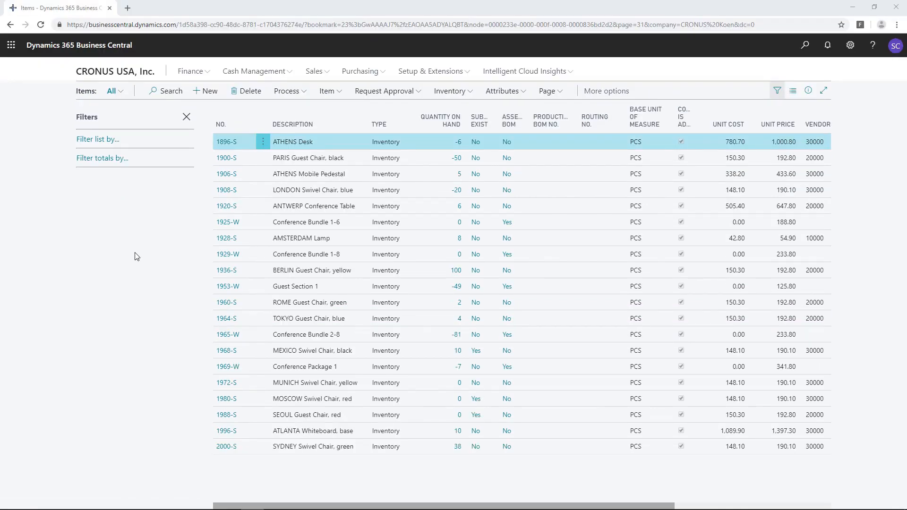
left_click(89, 142)
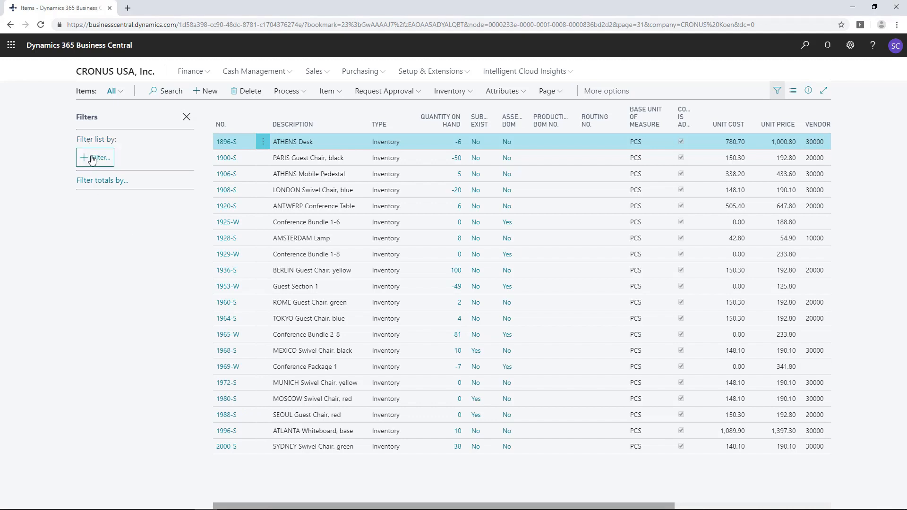
left_click(92, 159)
left_click(117, 252)
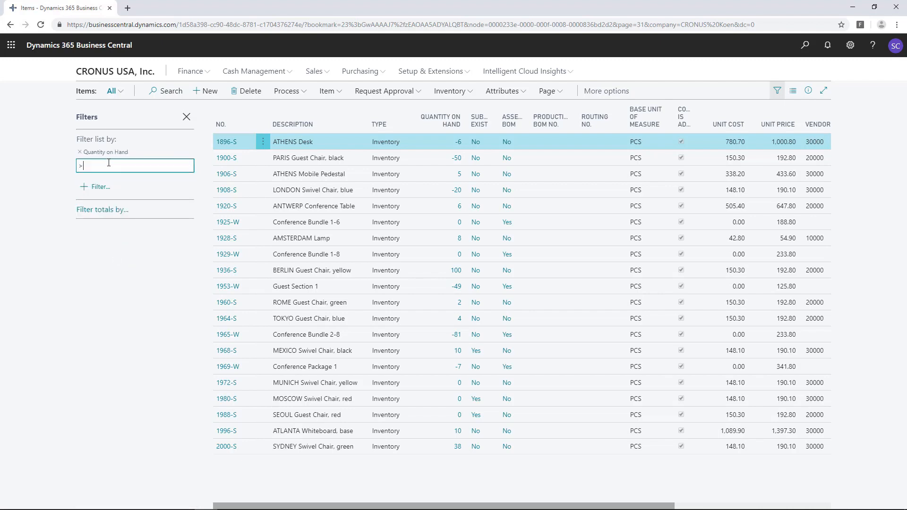
type(">10")
Add a second filter for a Unit Cost of >150, and reset all filters
left_click(86, 188)
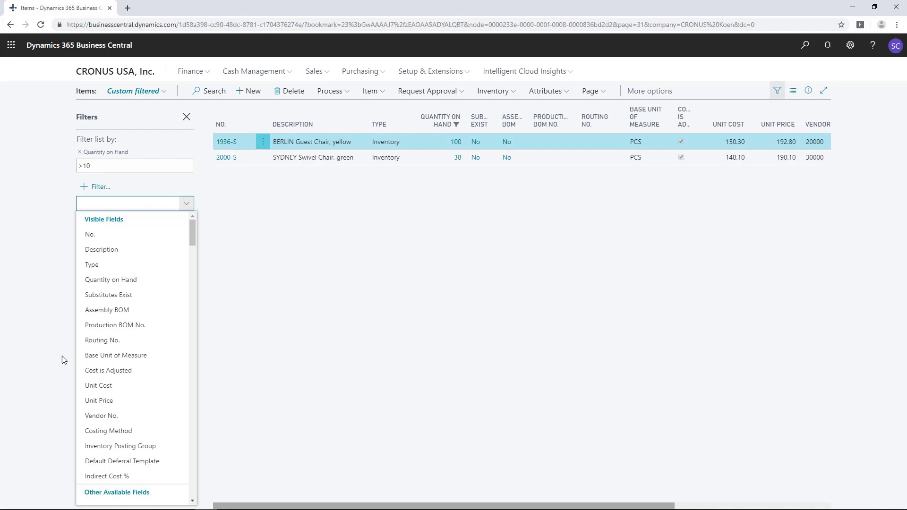
left_click(94, 388)
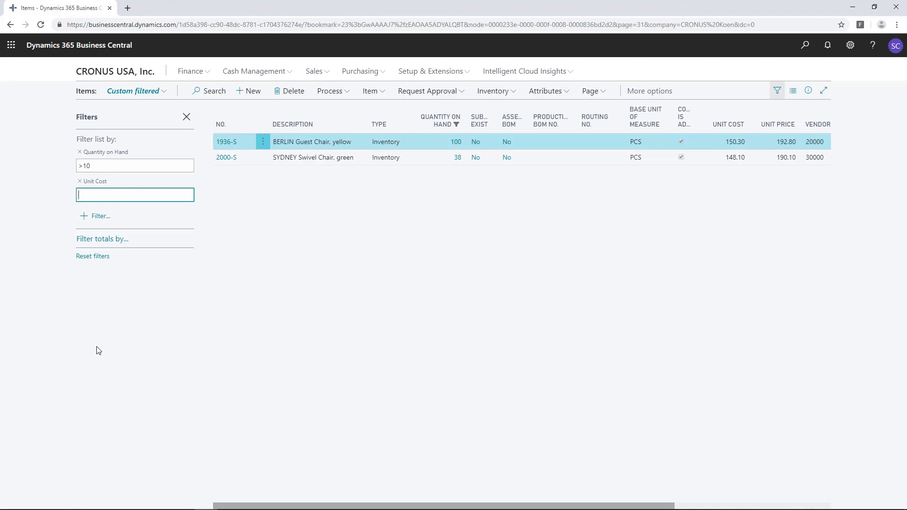
type(">150")
key("Tab")
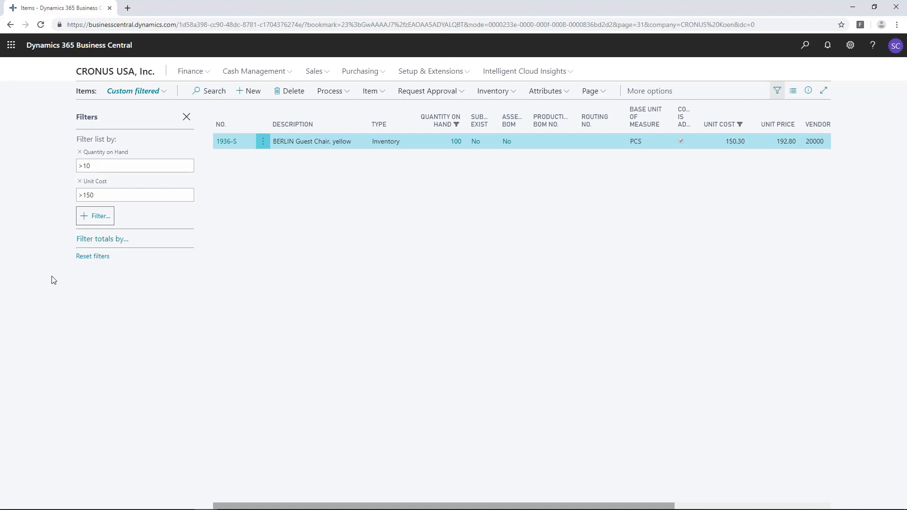
left_click(89, 259)
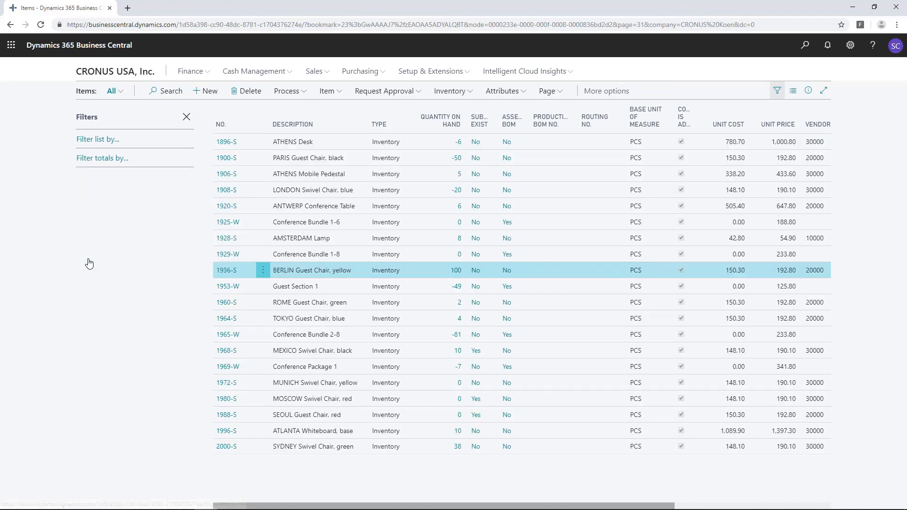
Open the chart of accounts from the home page and search it for 40200
left_click(113, 70)
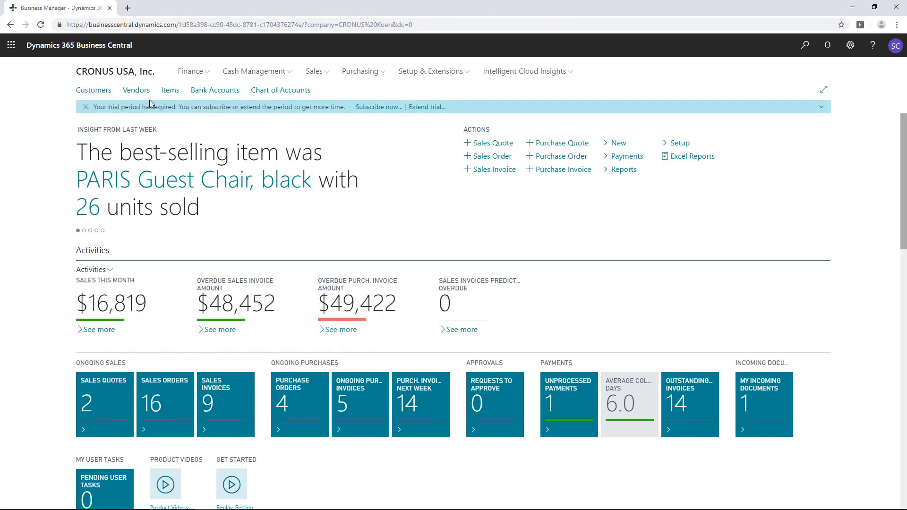
left_click(290, 92)
left_click(218, 88)
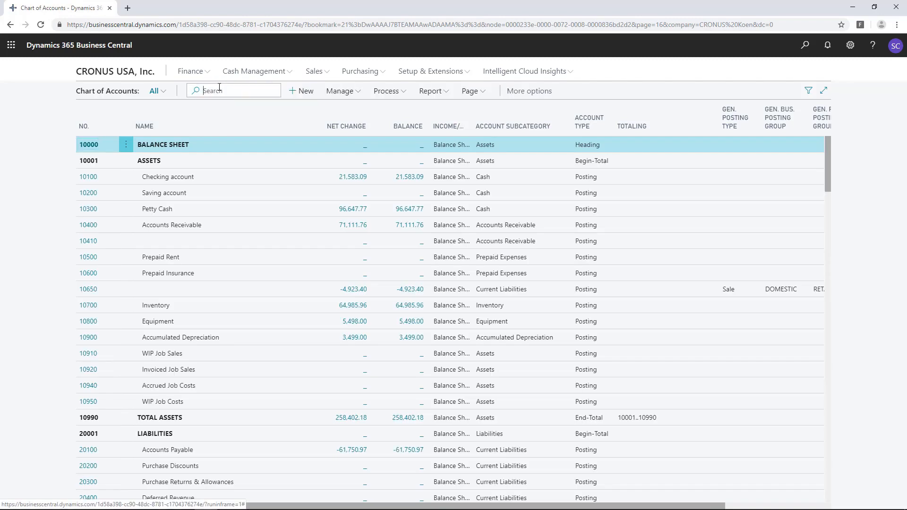
type("40200")
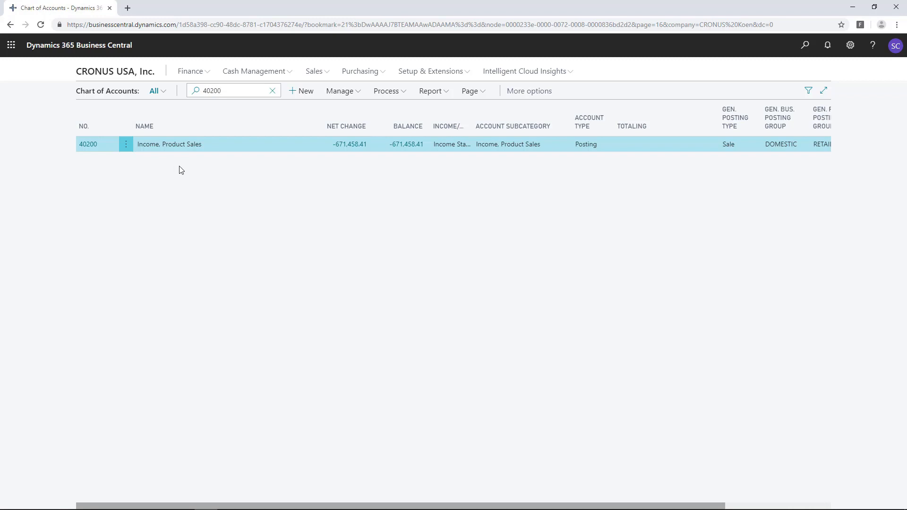
Examine the general ledger entries behind the net change of Income, Product Sales, and return to the chart of accounts
left_click(350, 144)
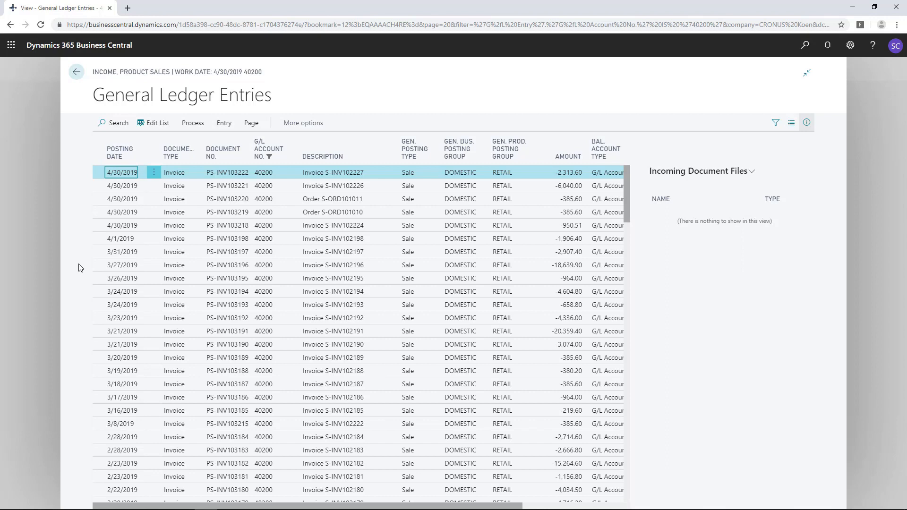
mouse_move(627, 182)
left_mouse_down()
mouse_move(624, 254)
mouse_move(620, 194)
left_mouse_up()
left_click_drag(619, 205, 619, 311)
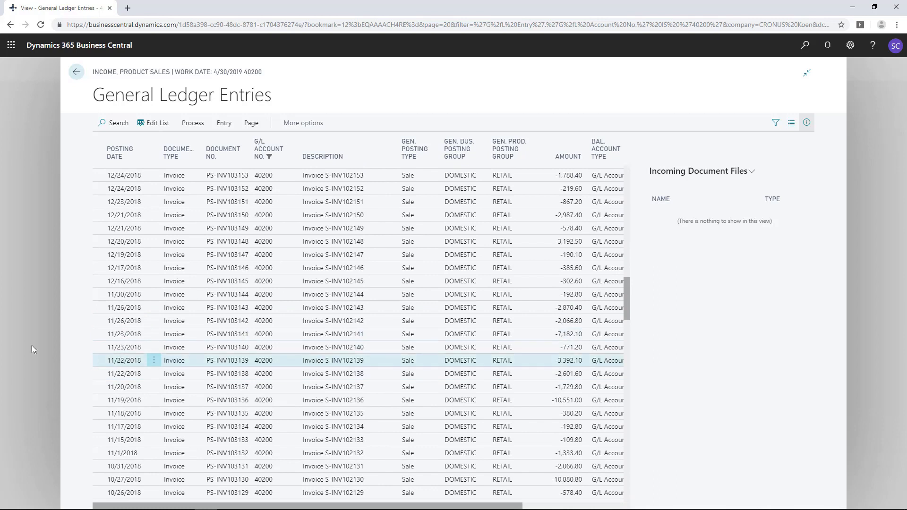
left_click(27, 292)
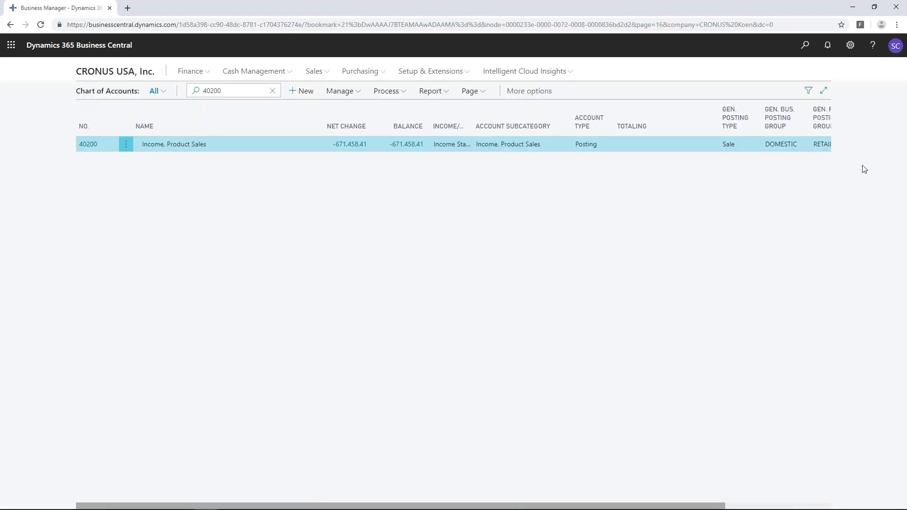
Filter the totals of the chart of accounts with a Date Filter of 01/01/18..12/31/18
left_click(807, 90)
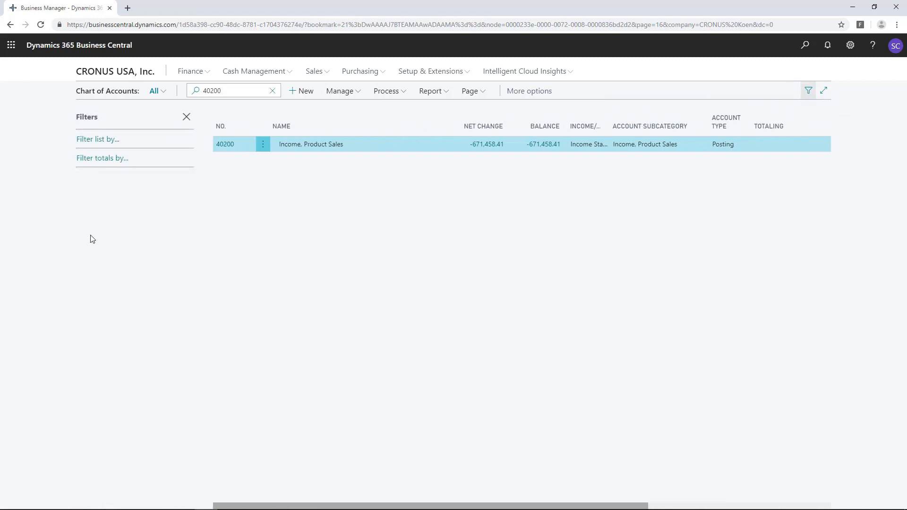
left_click(95, 162)
left_click(89, 176)
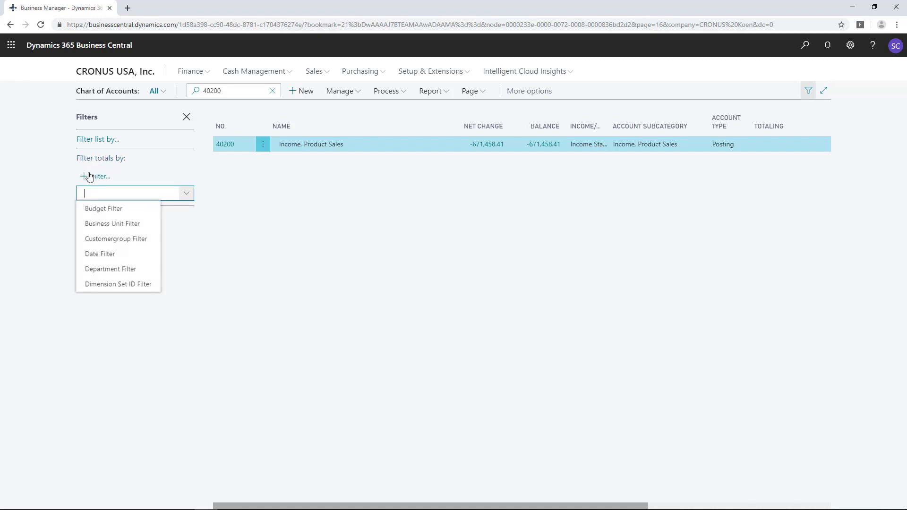
left_click(100, 255)
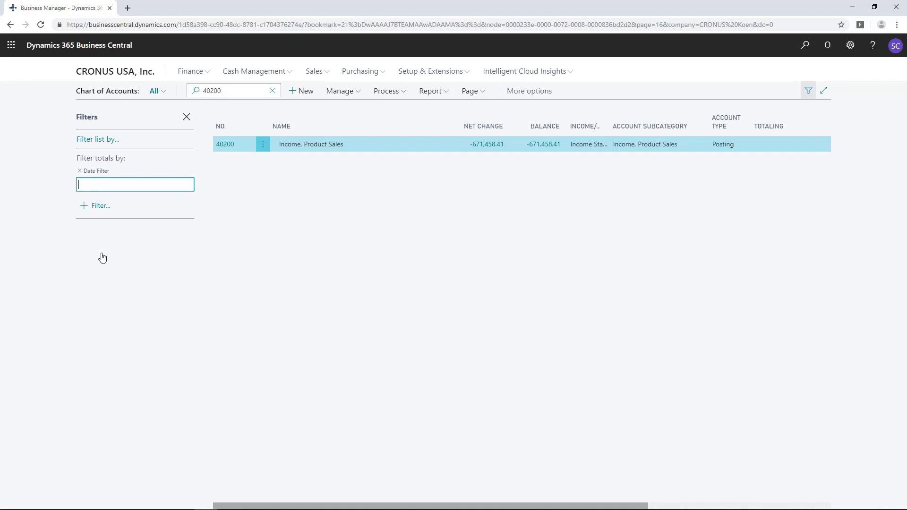
type("01/01/18..12/31/18")
key("Tab")
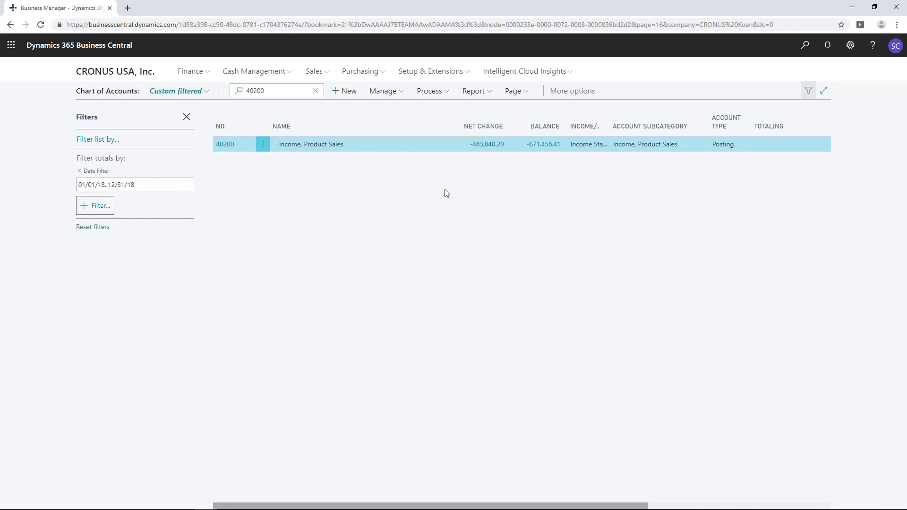
Examine the posting dates of the ledger entries behind the date-filtered net change of account 40200, and return to the chart of accounts
left_click(490, 147)
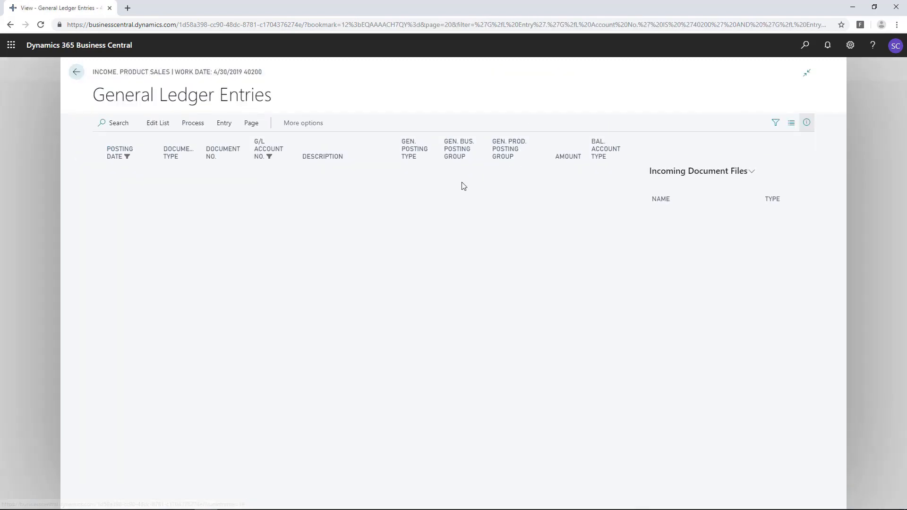
scroll(113, 212, "down", 7)
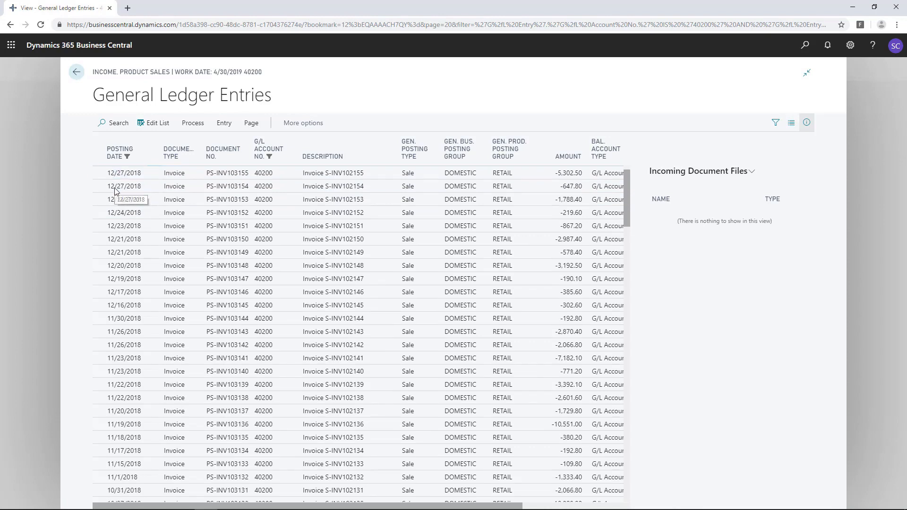
scroll(109, 279, "down", 6)
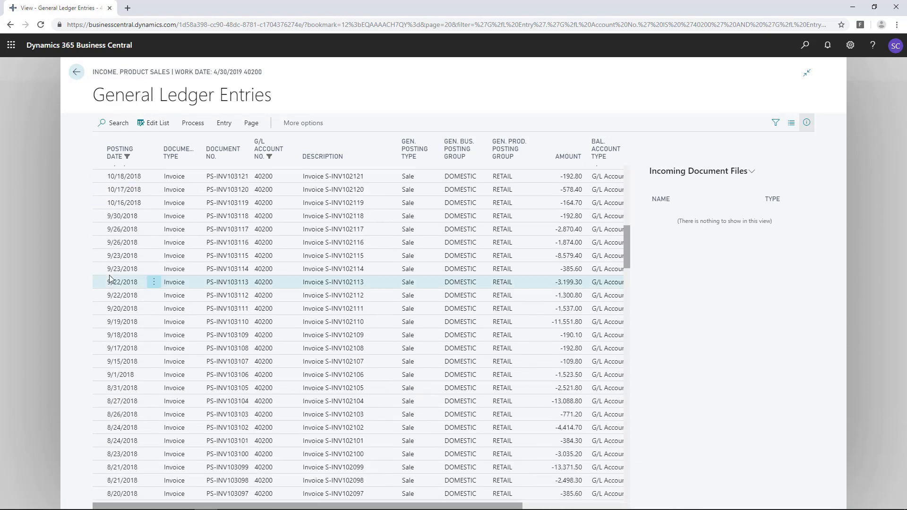
scroll(109, 275, "down", 3)
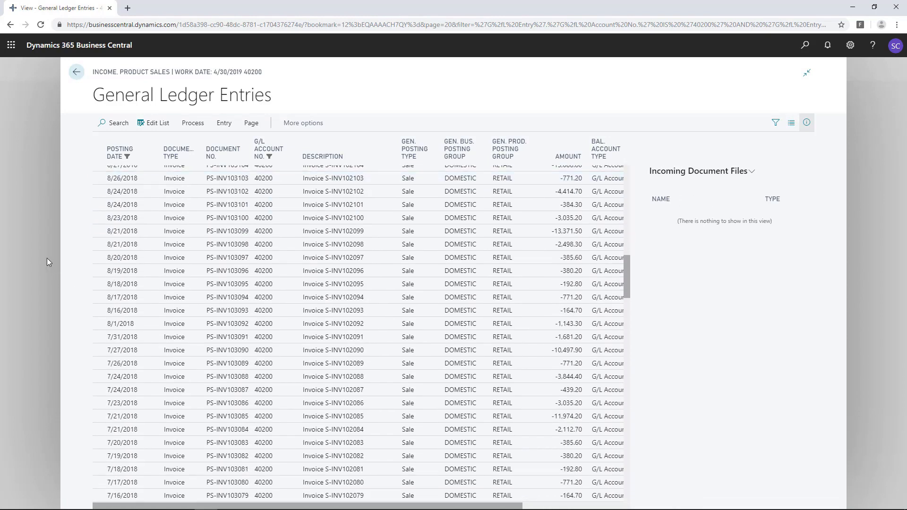
key("Escape")
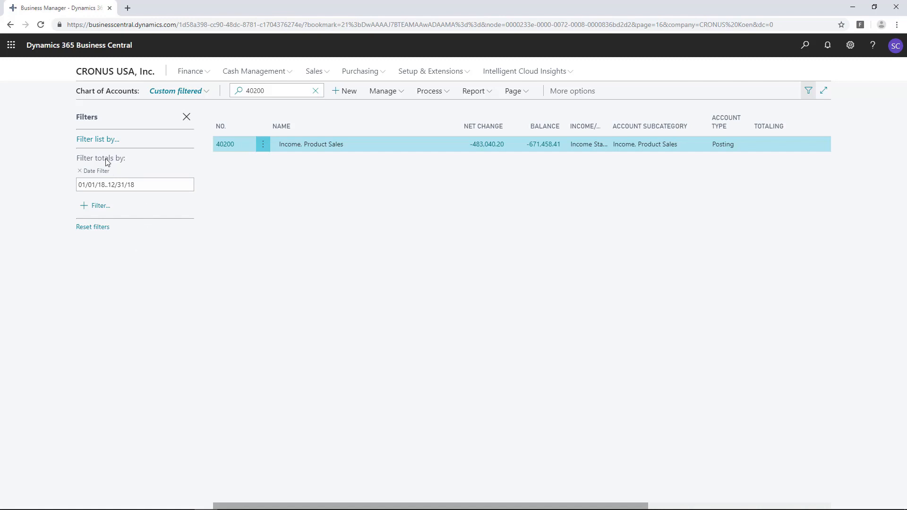